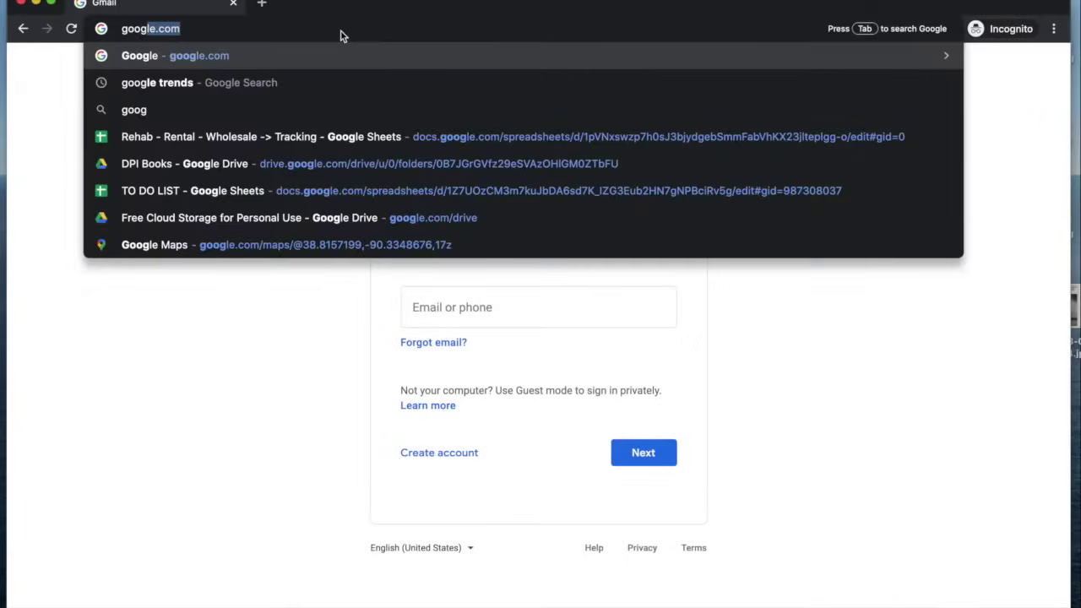
- Go from google.com through the Gmail link to the Create your Google Account form
text(le.com)
key(Return)
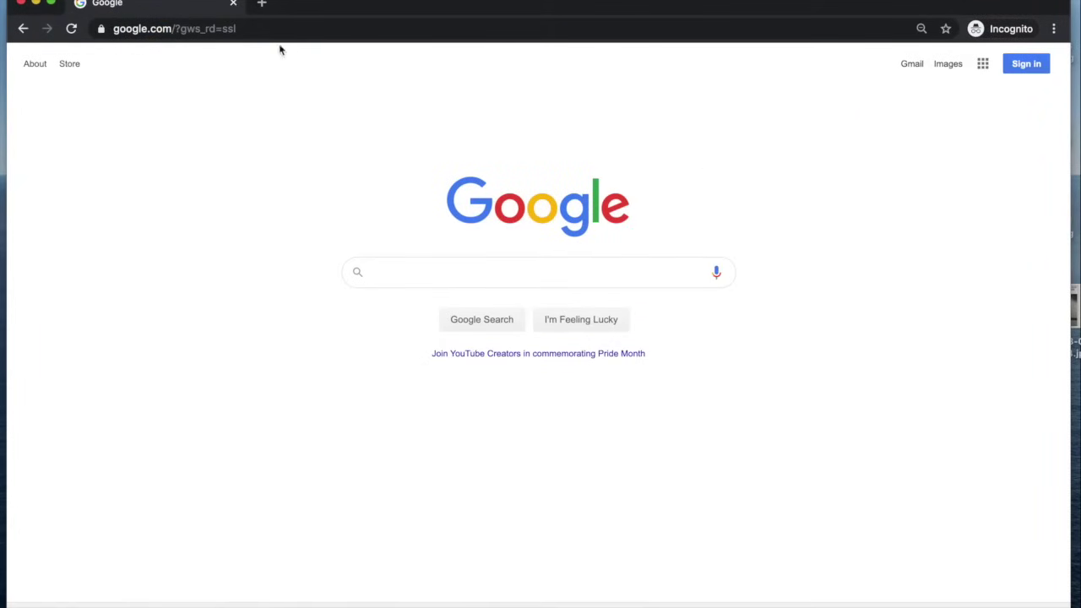
click(1021, 66)
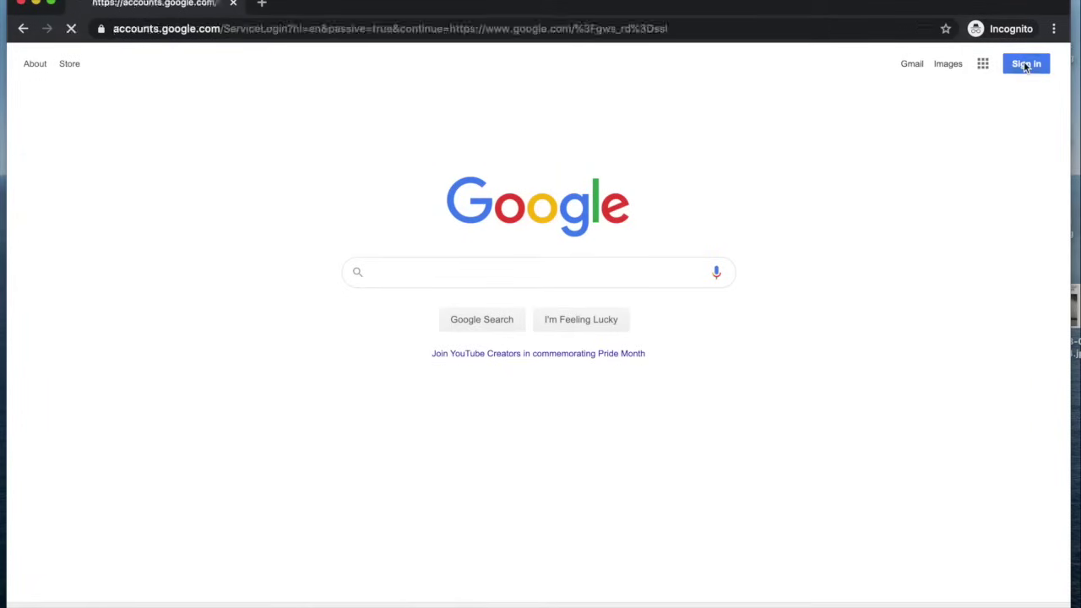
click(22, 29)
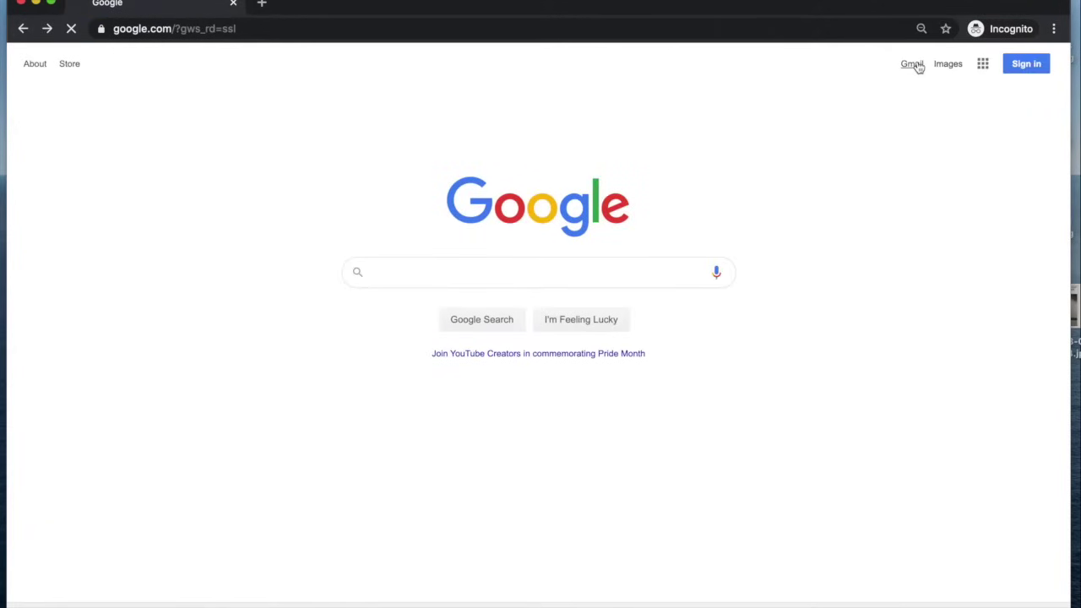
click(914, 65)
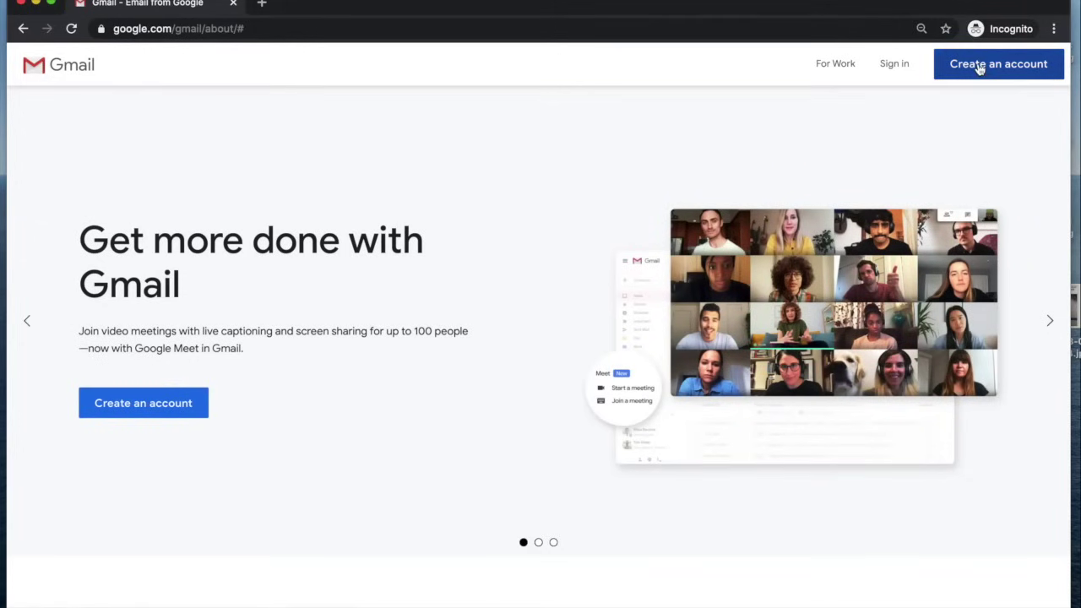
click(979, 67)
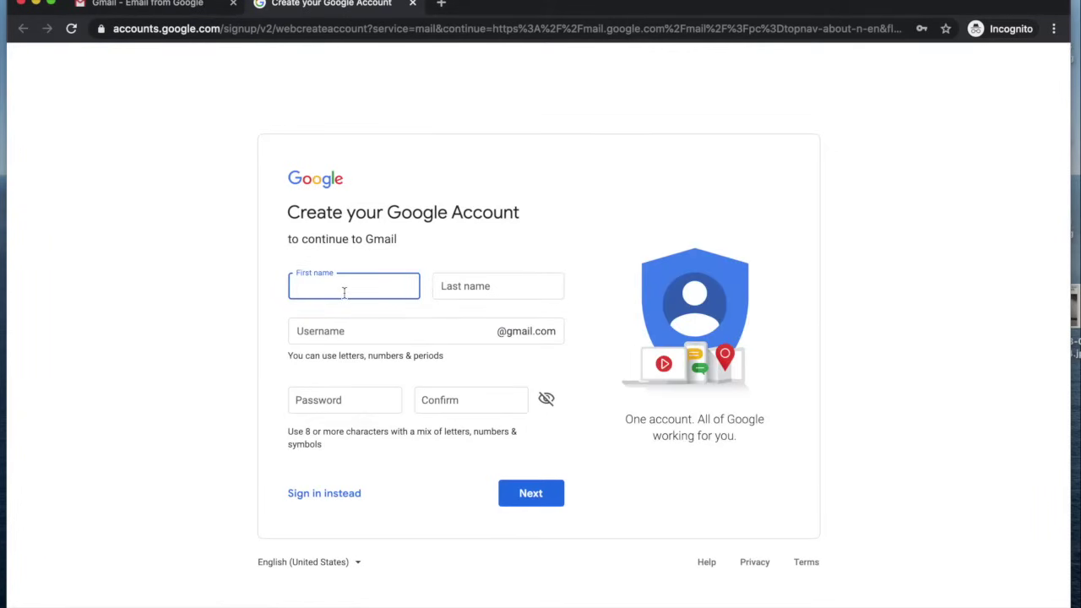
- Enter the first name, last name and a Gmail username in the sign-up form
key(Tab)
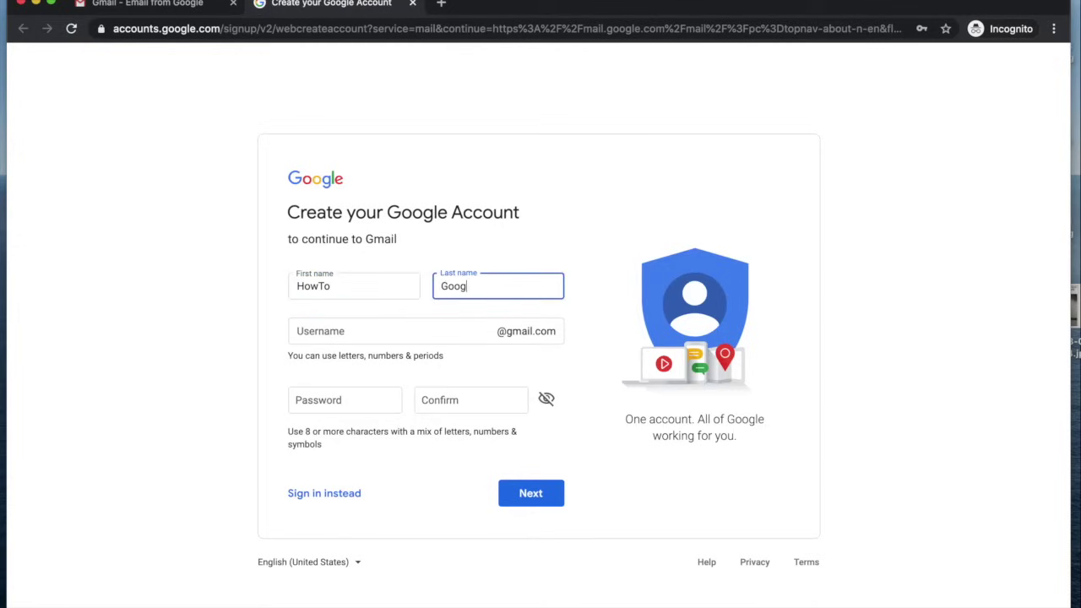
key(Tab)
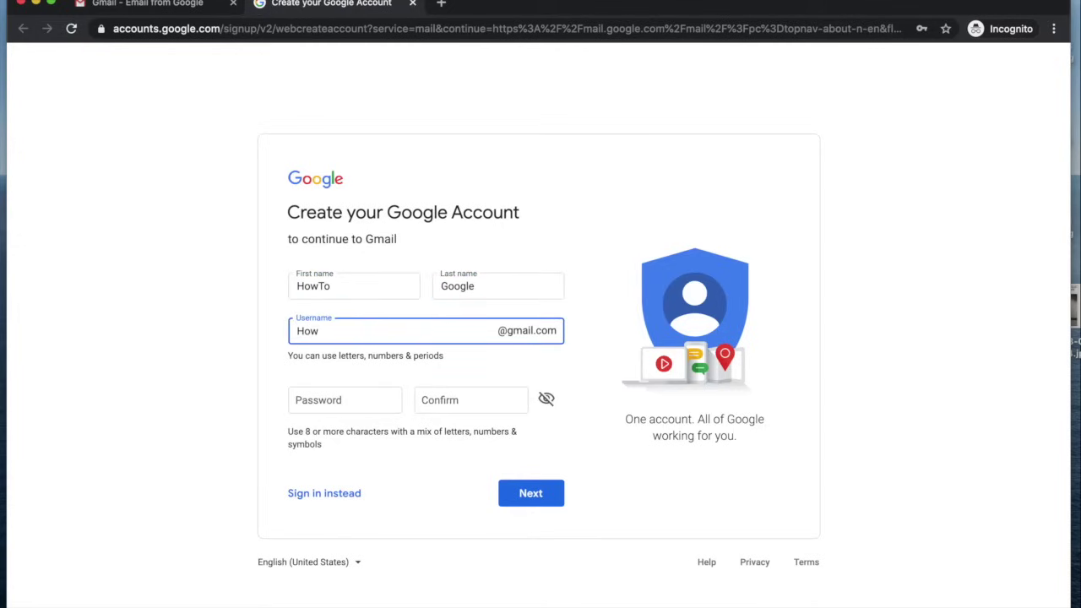
- Type a password and a confirmation, then submit the form
click(310, 400)
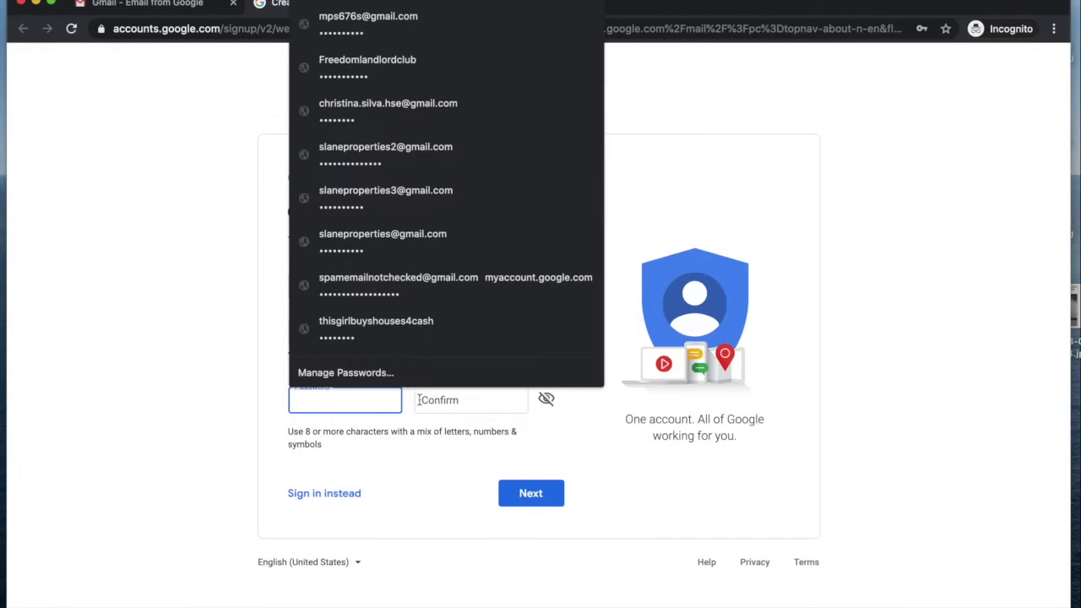
click(654, 342)
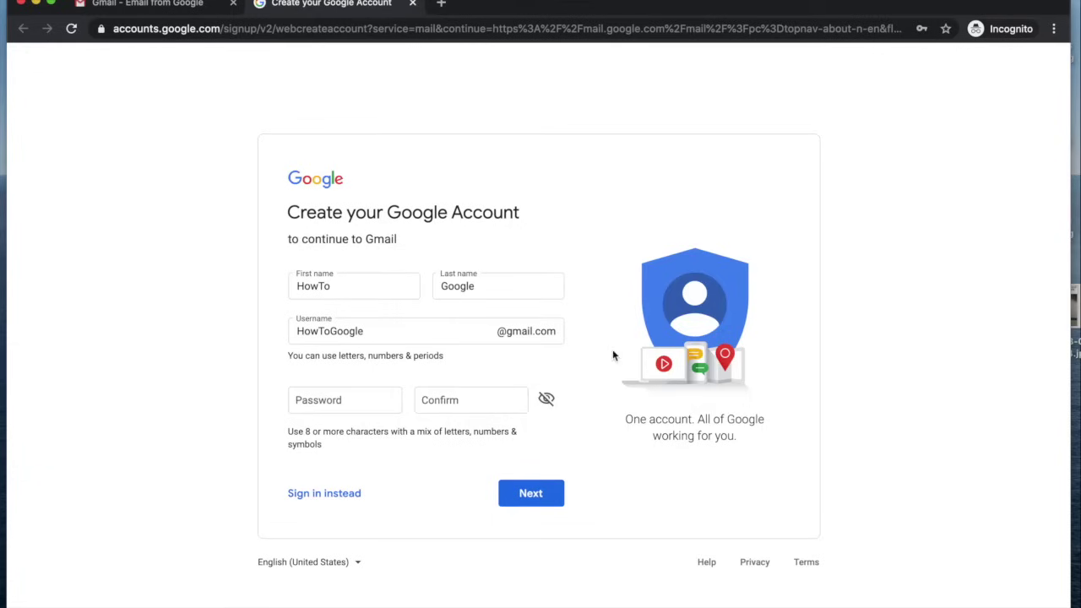
click(383, 408)
text(••)
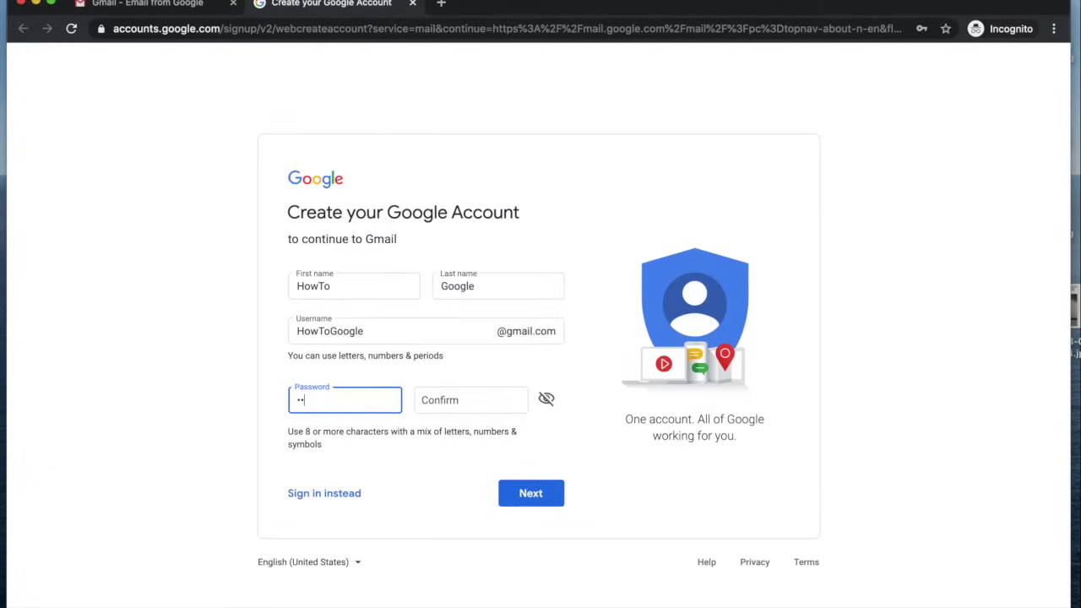
text(•••)
key(BackSpace)
key(BackSpace)
key(BackSpace)
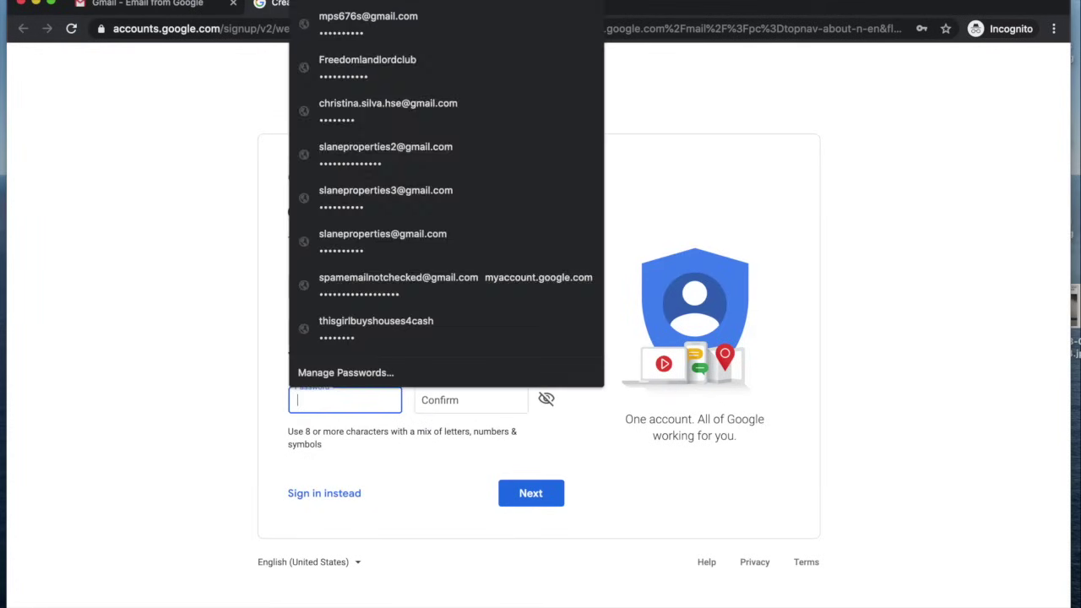
text(••)
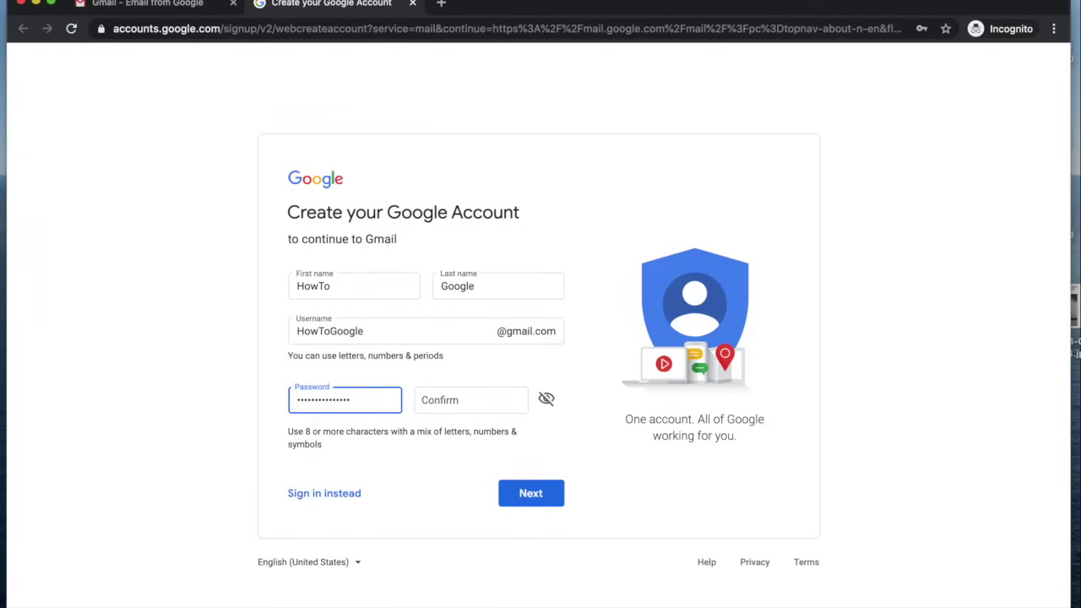
click(470, 399)
text(•••)
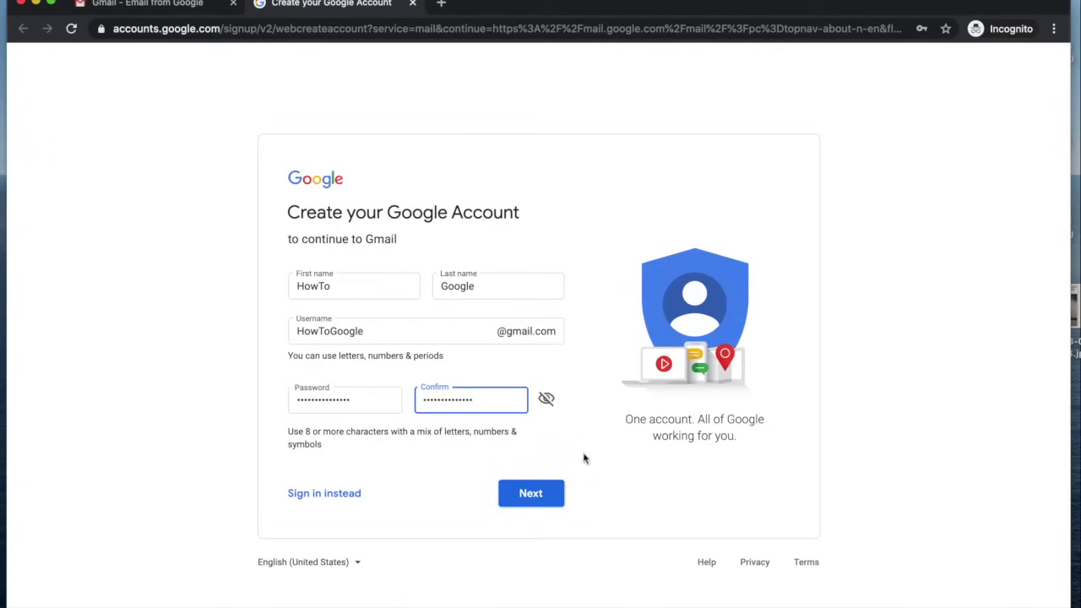
click(522, 506)
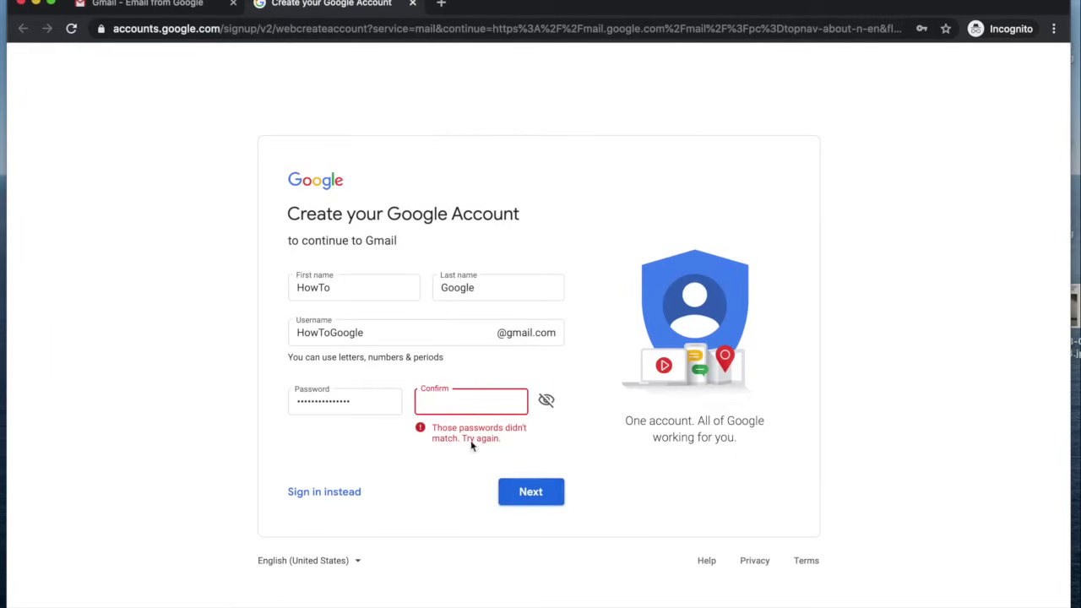
- Replace the password with a new one and resubmit the form
click(461, 403)
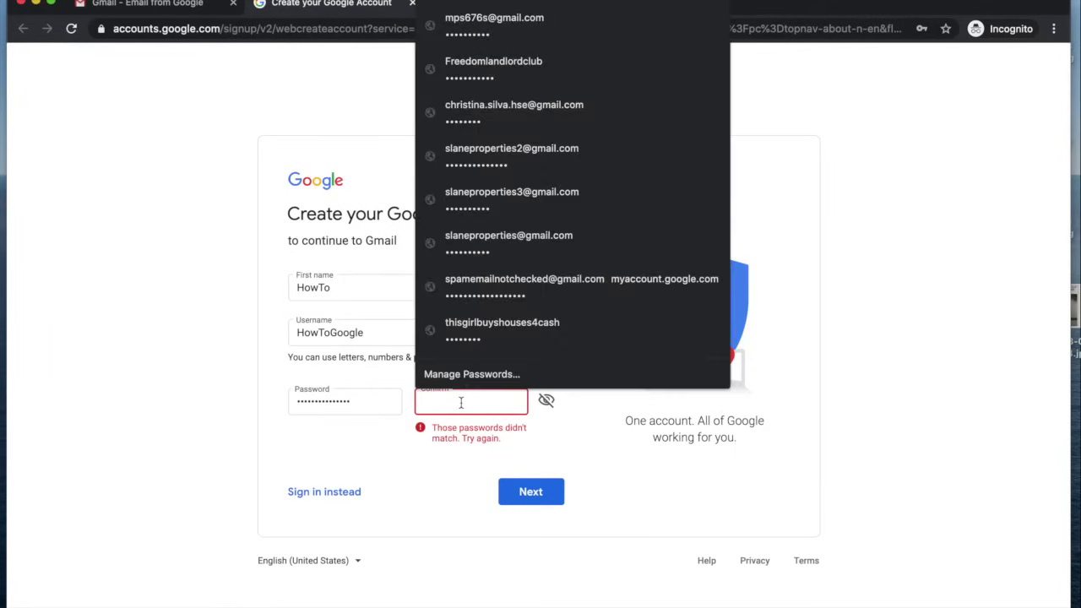
click(409, 497)
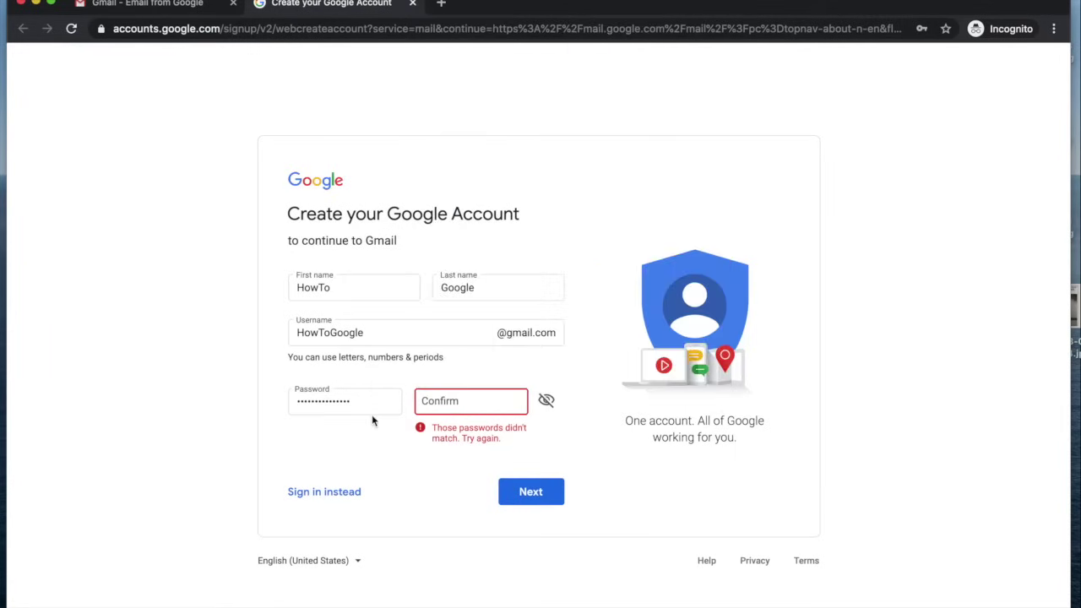
drag(363, 402, 271, 407)
key(BackSpace)
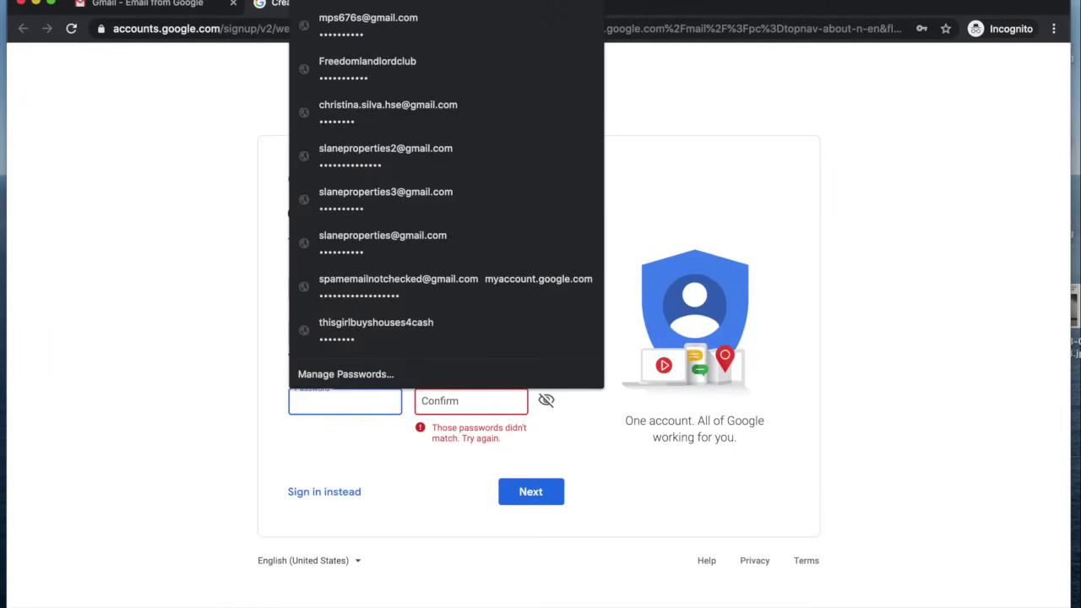
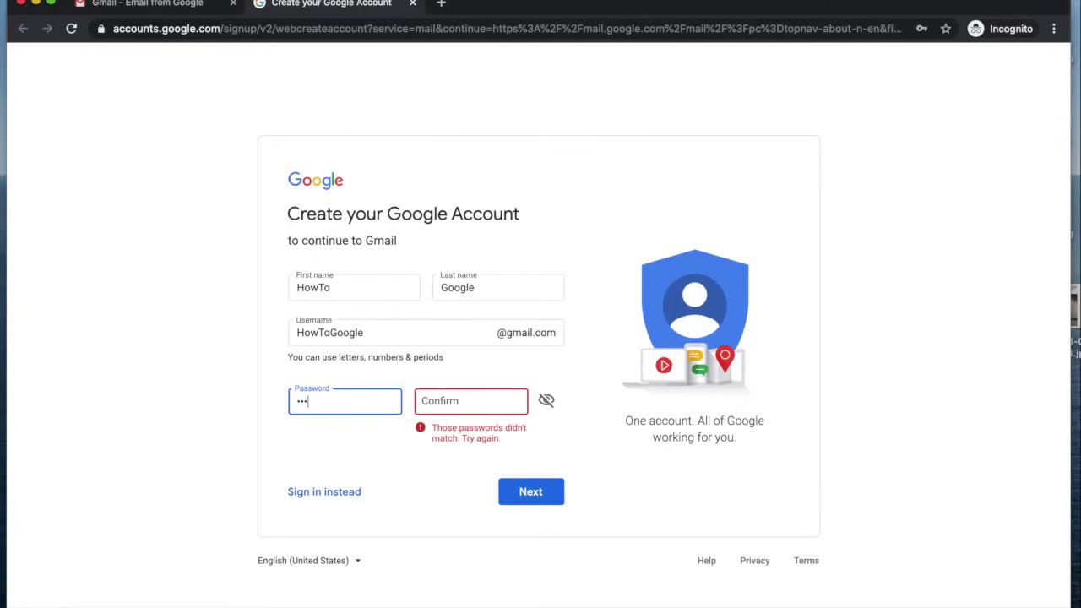
click(423, 401)
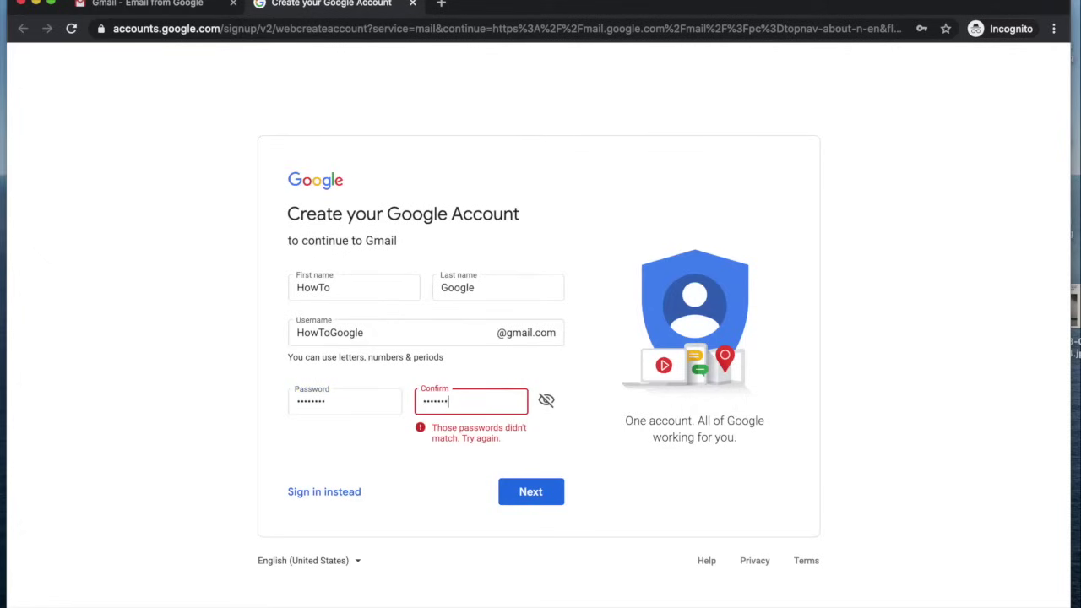
click(536, 496)
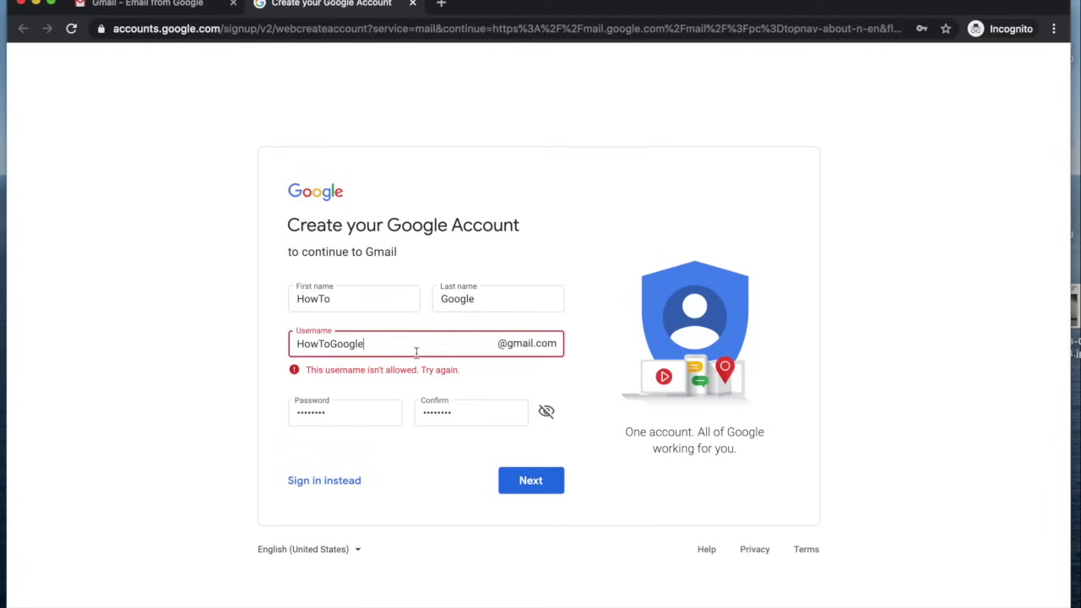
- Swap a word in the username for the digit 2 and resubmit
click(329, 343)
key(BackSpace)
key(BackSpace)
text(2)
click(522, 488)
- Rewrite the username to a different available variant and submit the form again
click(369, 343)
click(333, 343)
key(BackSpace)
key(alt+BackSpace)
key(BackSpace)
key(BackSpace)
key(BackSpace)
key(BackSpace)
key(super+a)
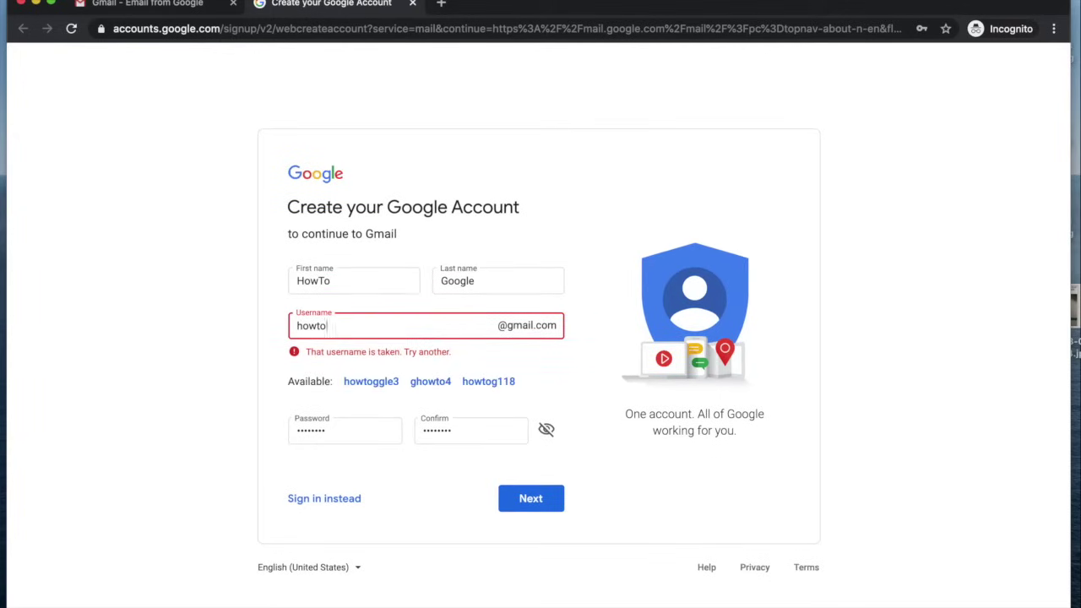
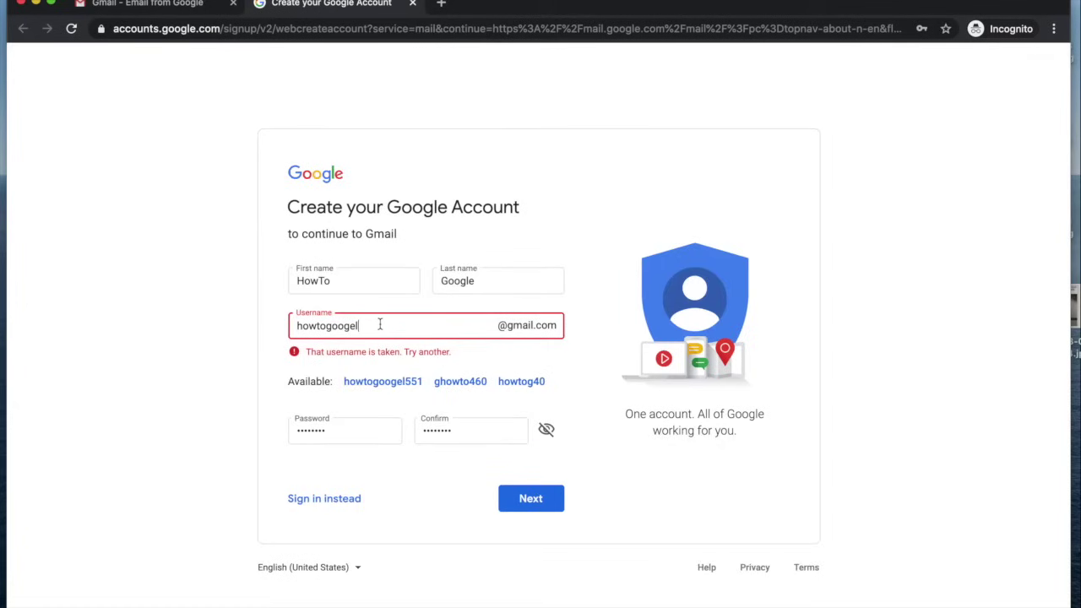
click(531, 500)
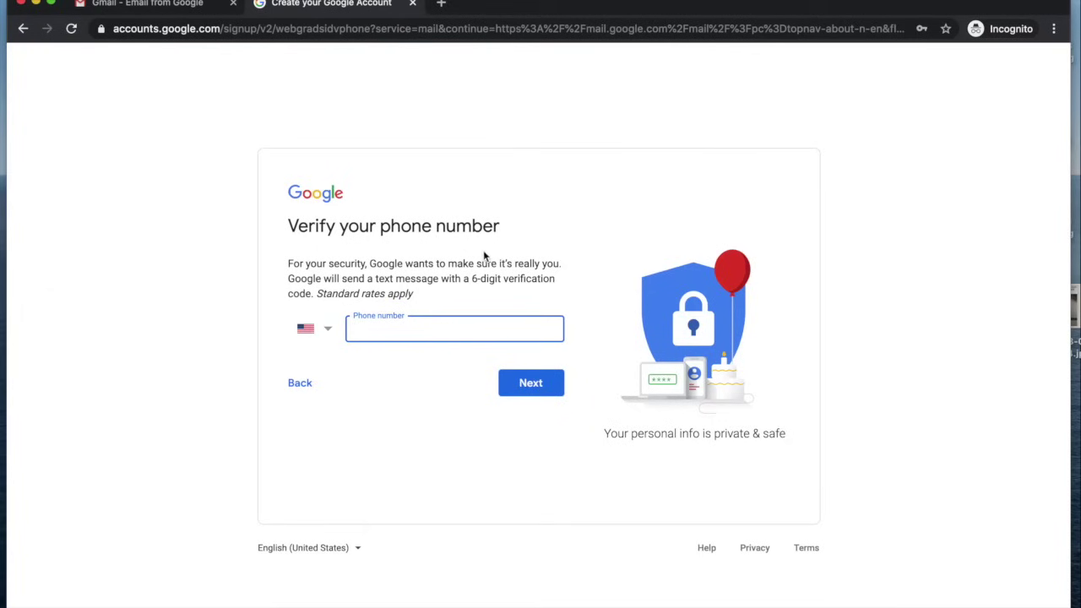
- Keep United States as the country and enter the phone number to get a code
click(331, 333)
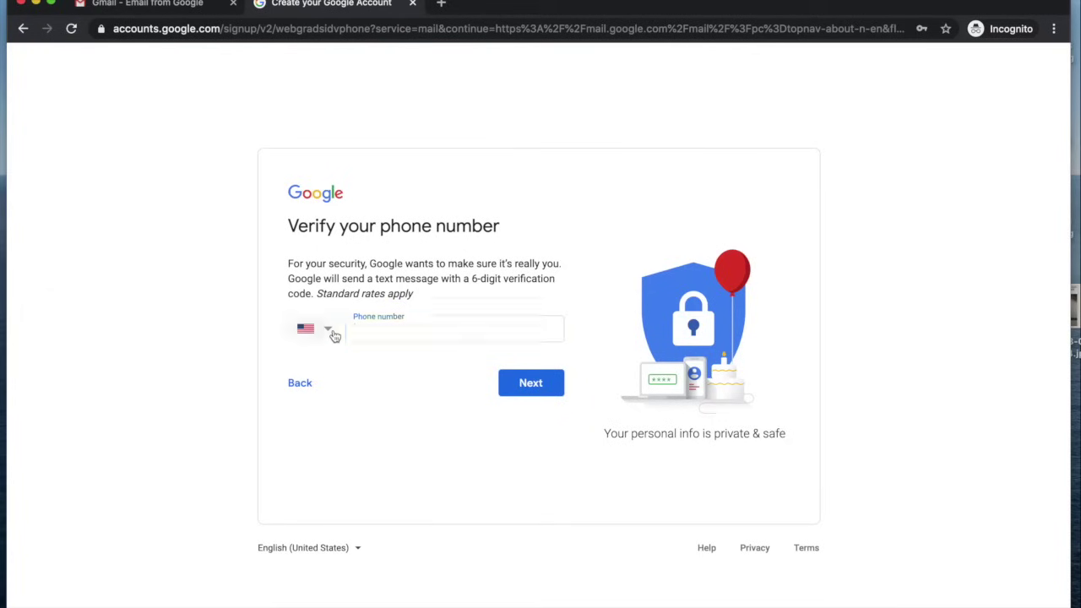
click(365, 71)
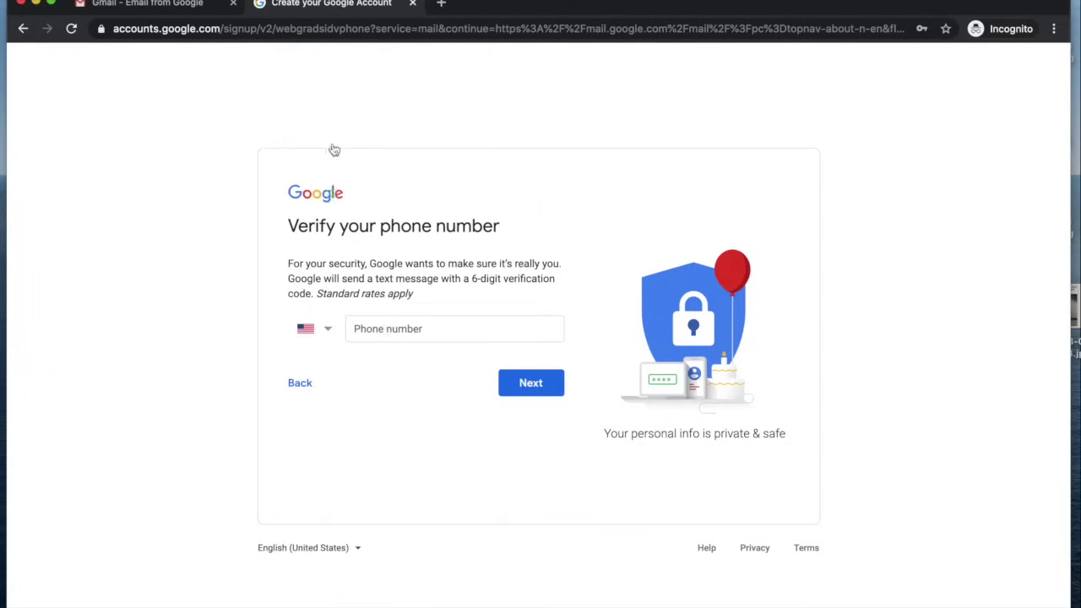
click(380, 327)
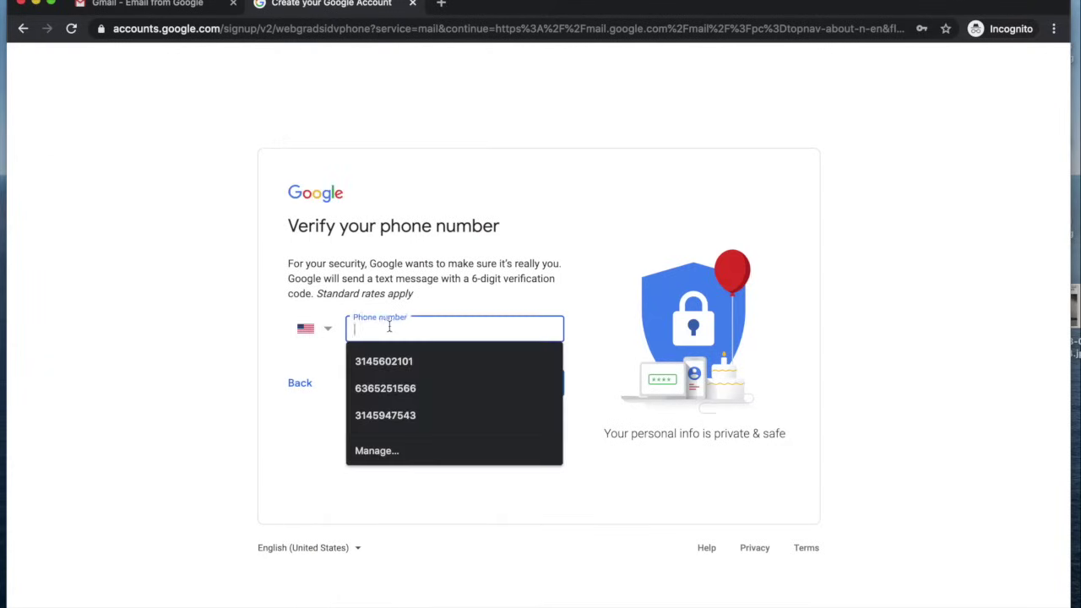
click(195, 425)
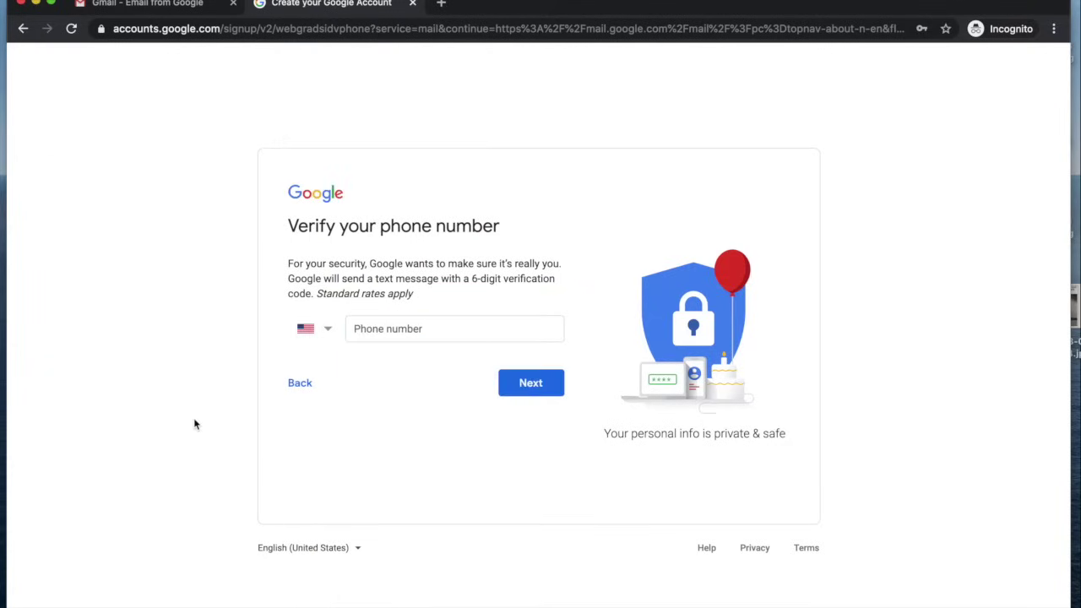
click(358, 325)
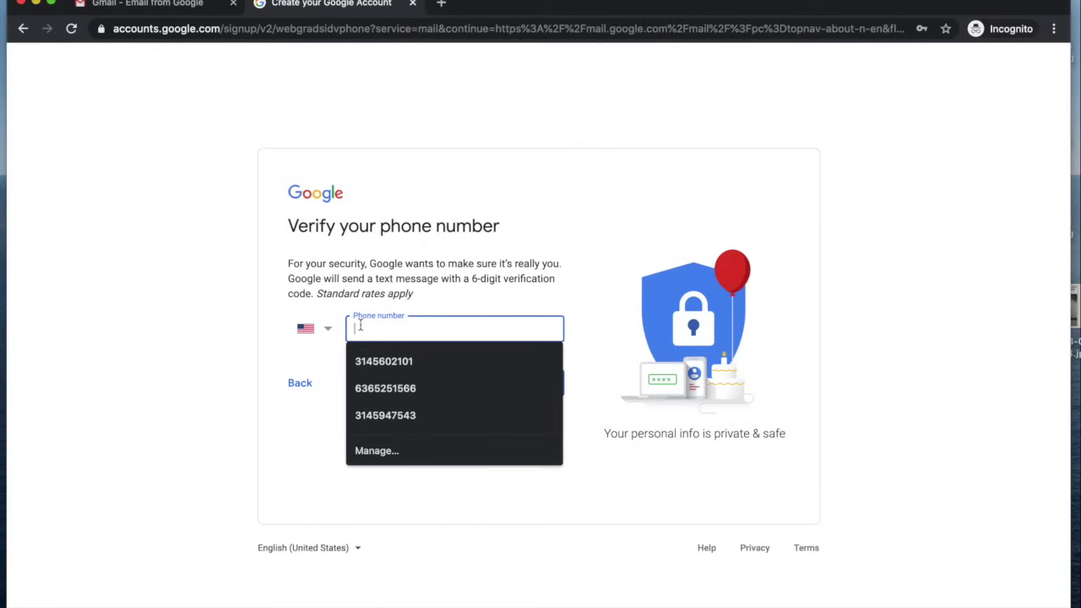
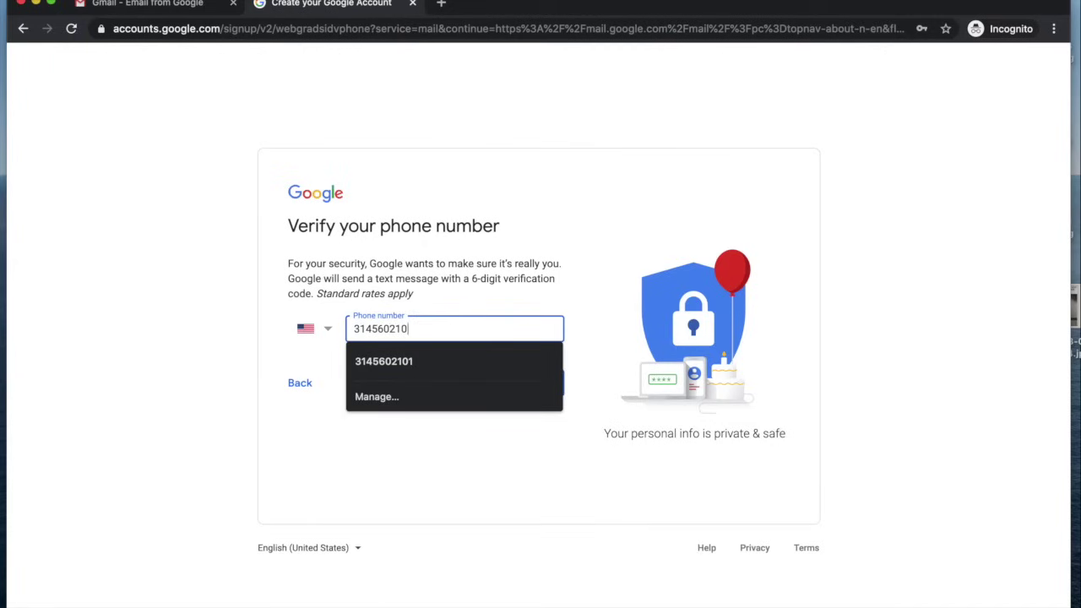
click(500, 275)
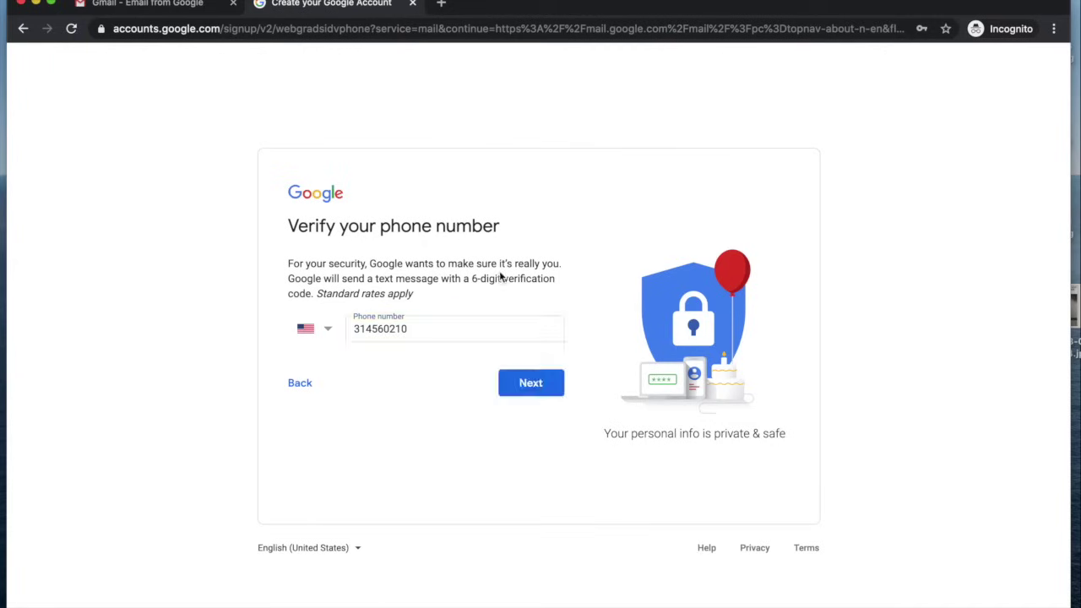
click(428, 328)
click(451, 296)
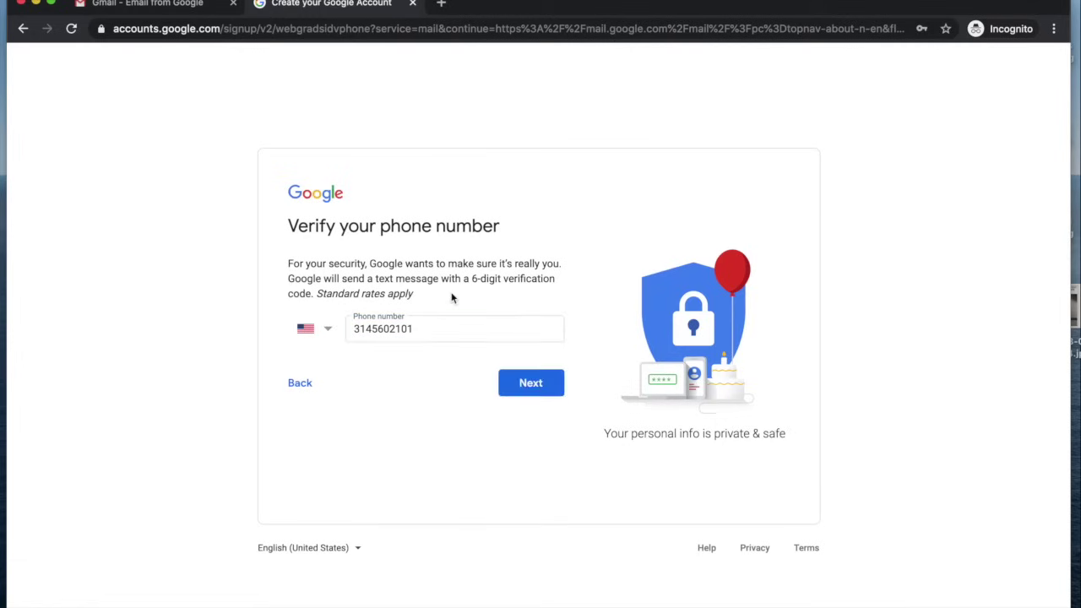
click(532, 384)
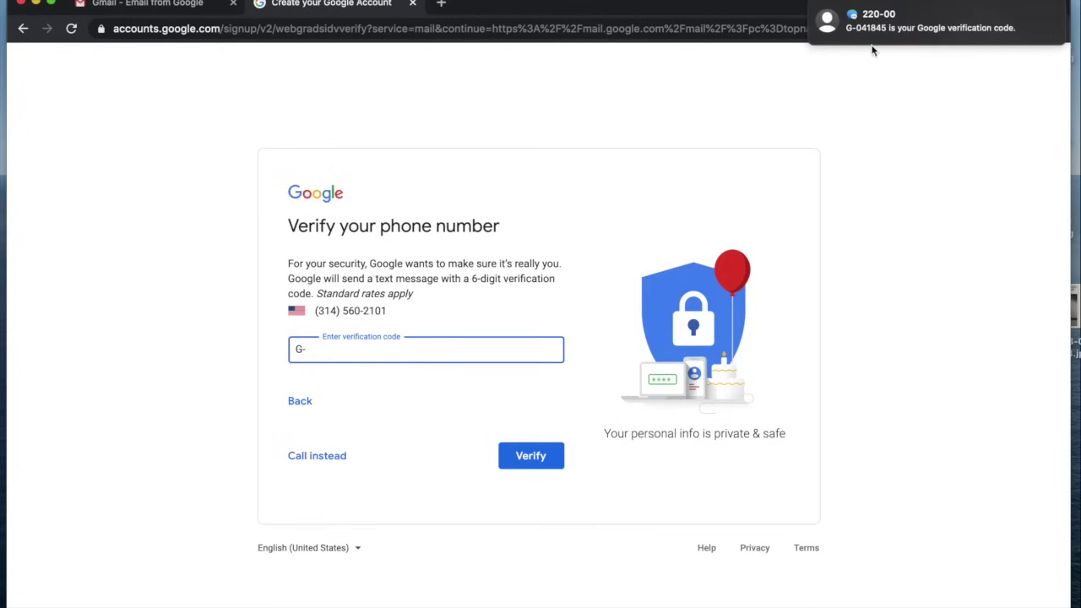
- Enter the texted verification code after G- and verify it
mouse_move(874, 39)
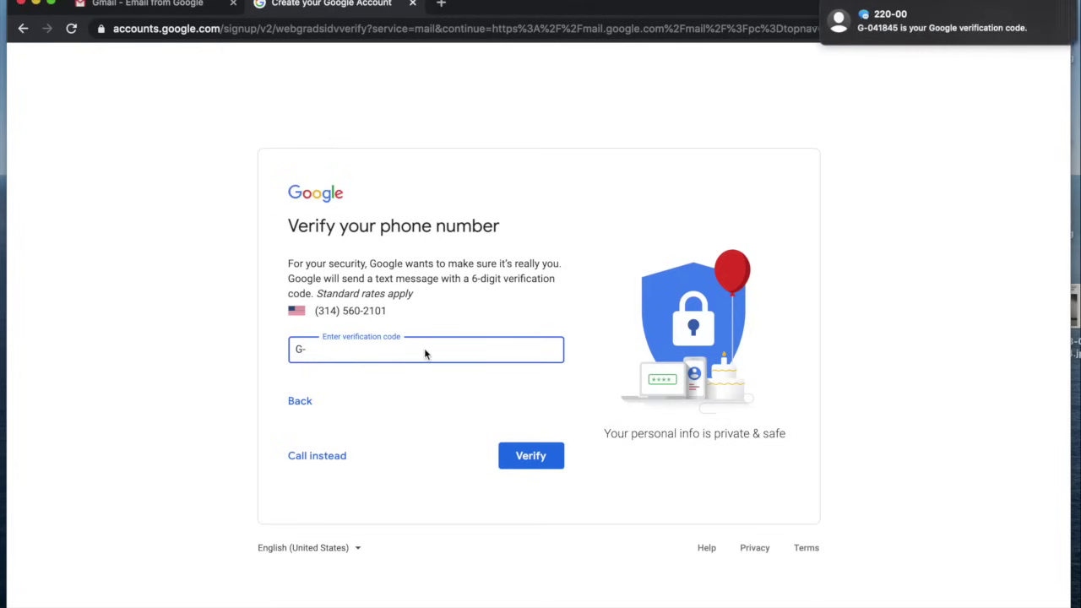
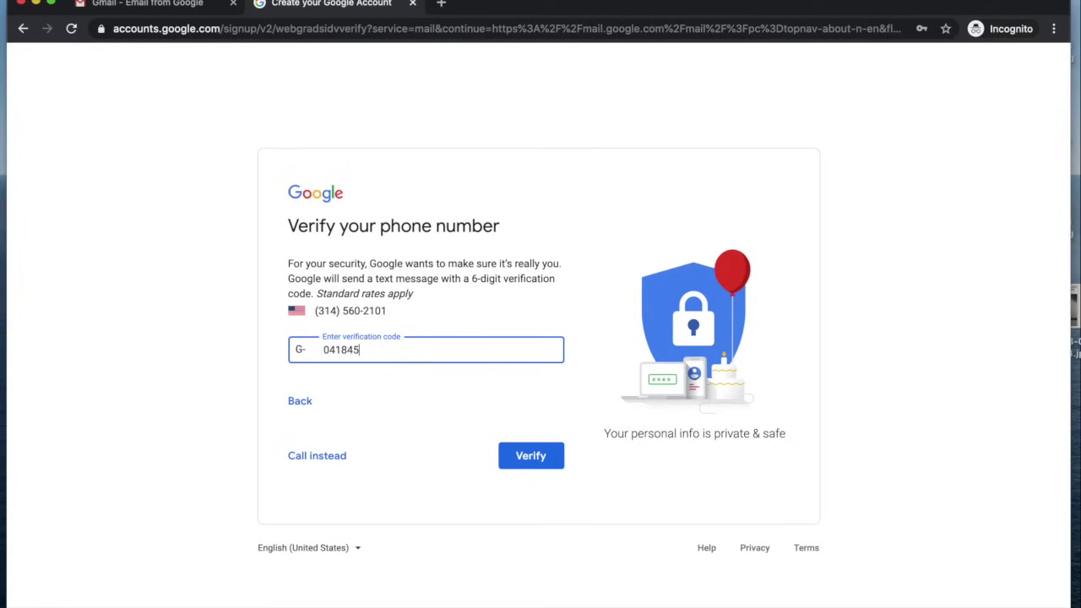
click(531, 453)
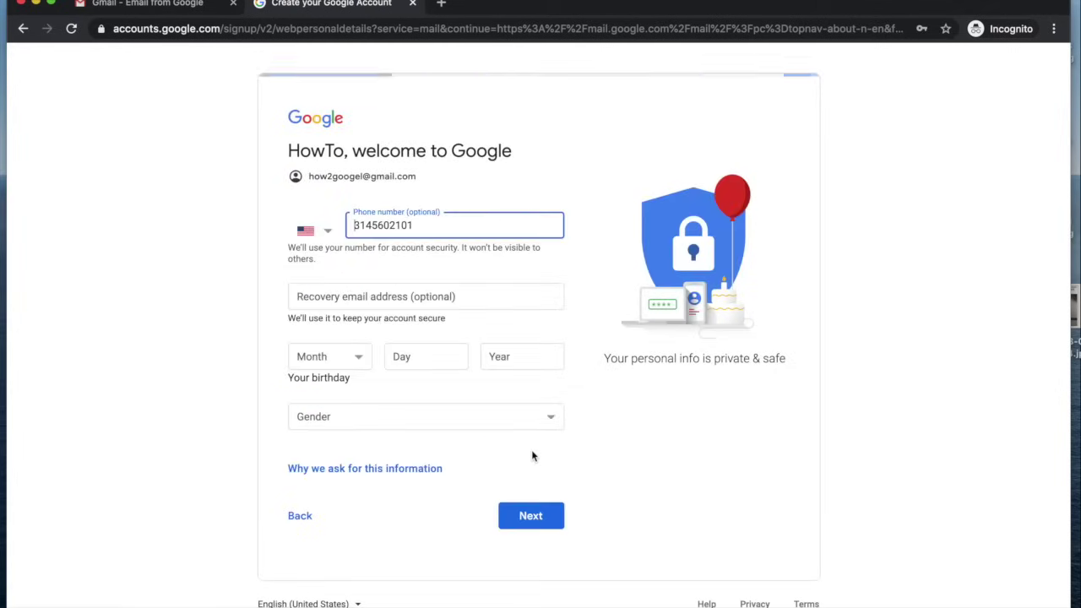
click(372, 299)
click(370, 284)
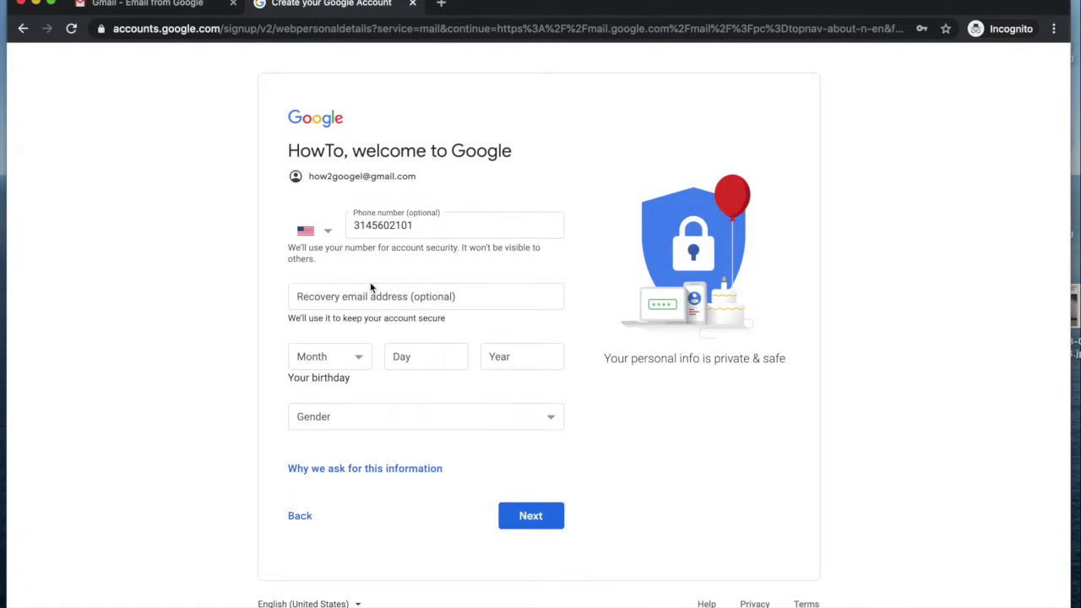
click(362, 361)
click(358, 372)
click(448, 360)
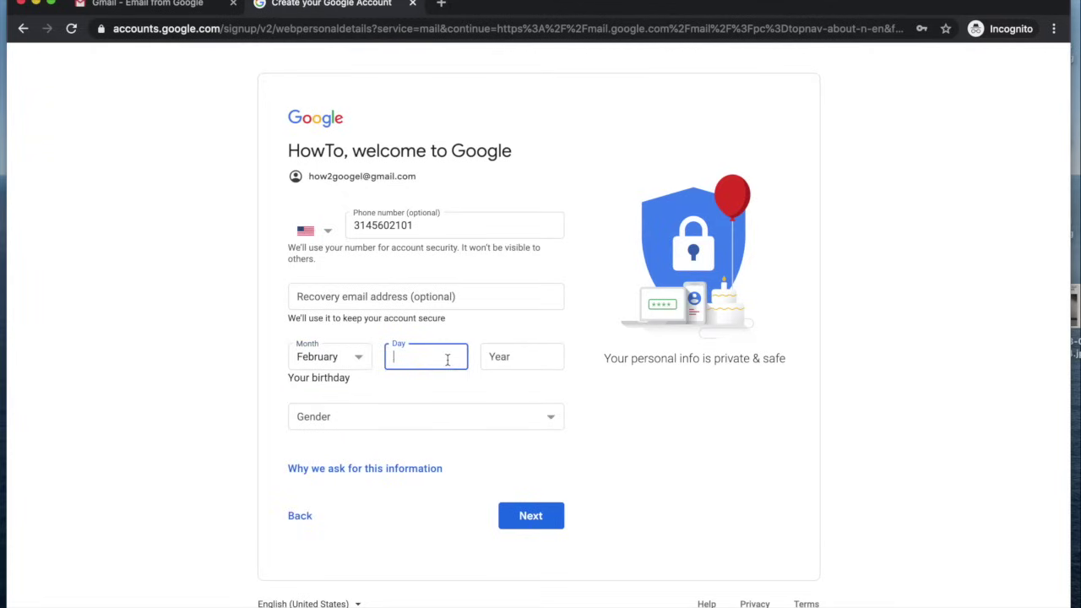
text(7)
click(498, 368)
text(19)
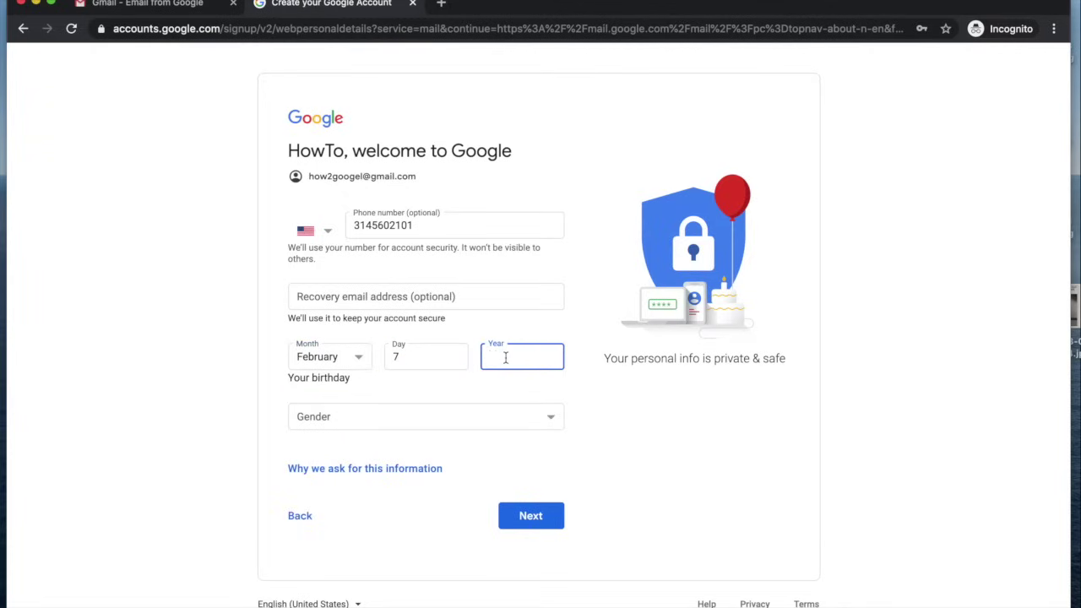
text(76)
- Choose Rather not say for gender and submit the personal details
click(363, 412)
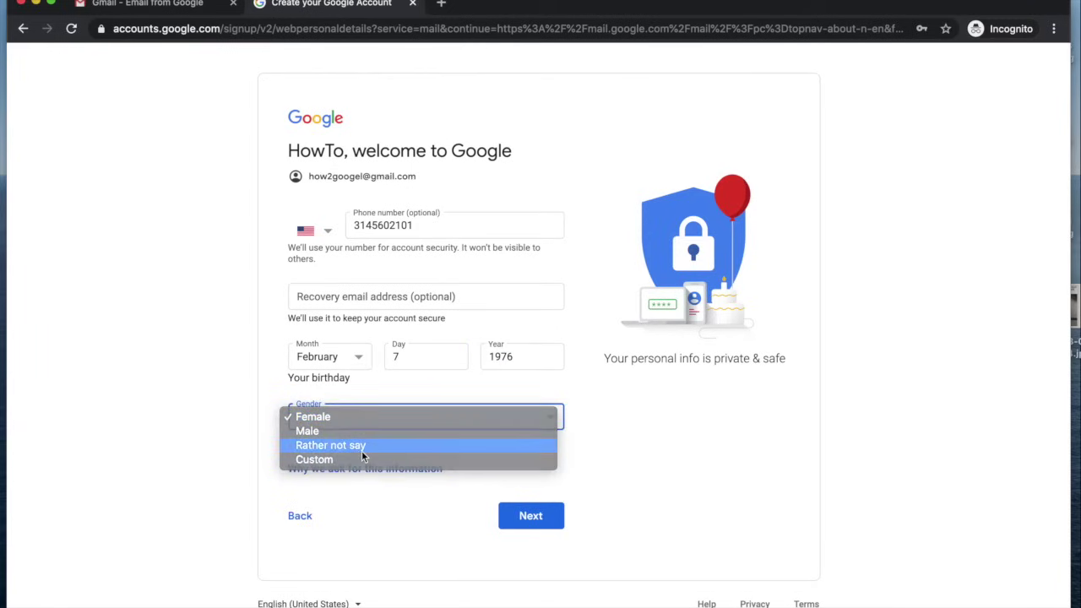
click(361, 447)
click(531, 520)
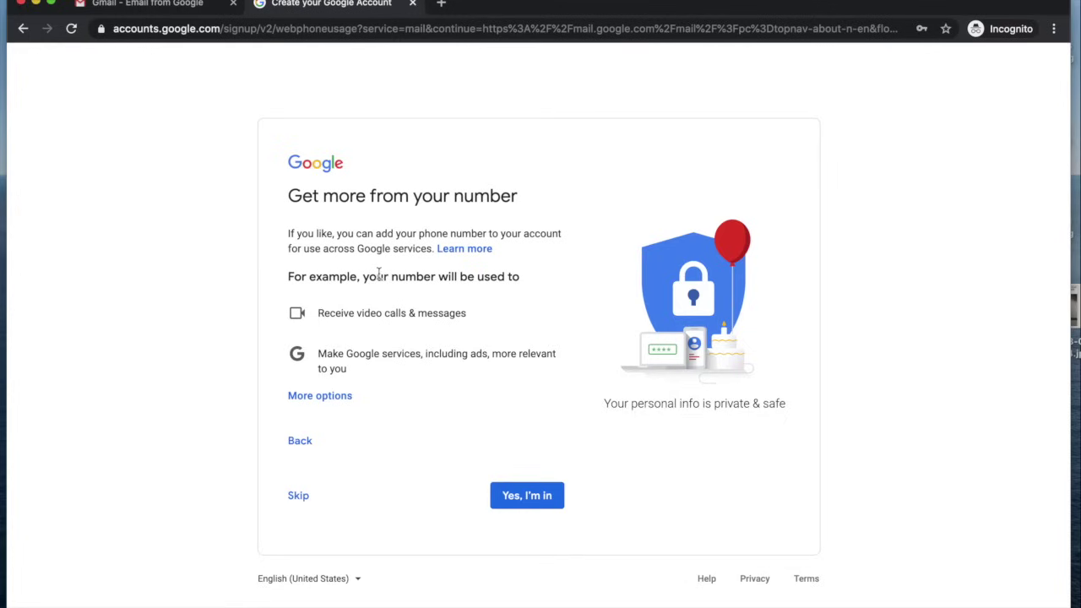
- Skip extra phone-number uses and agree to Google's Privacy and Terms
click(300, 503)
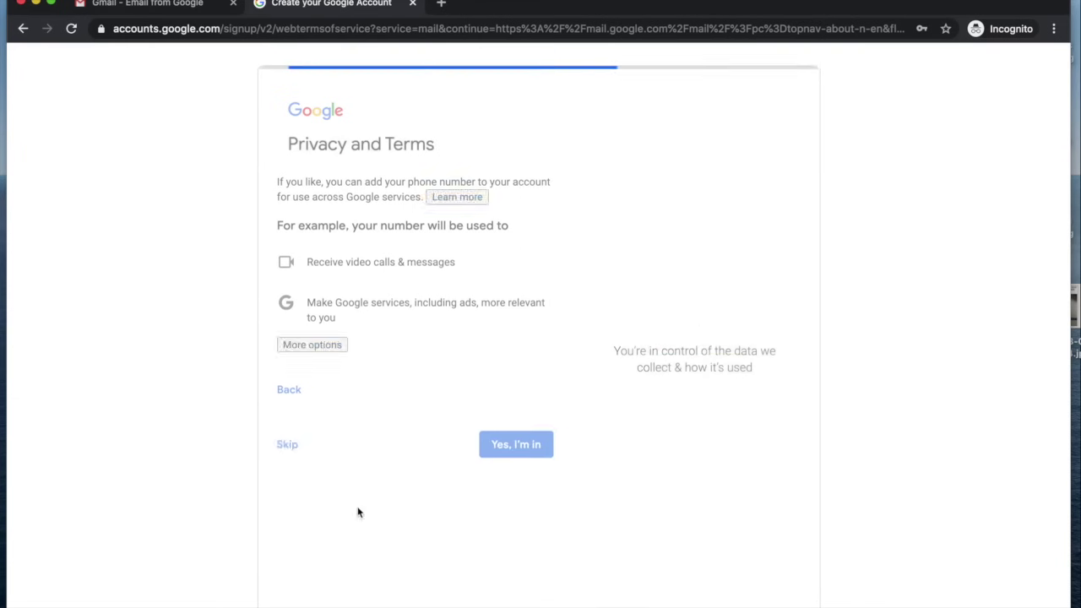
scroll(557, 504, down, 15)
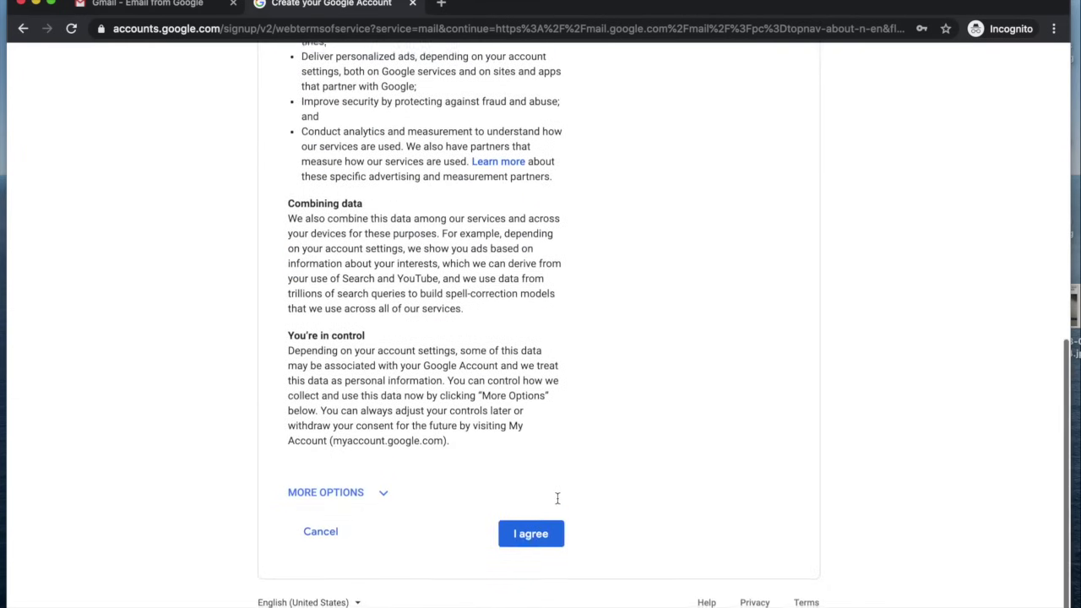
click(535, 540)
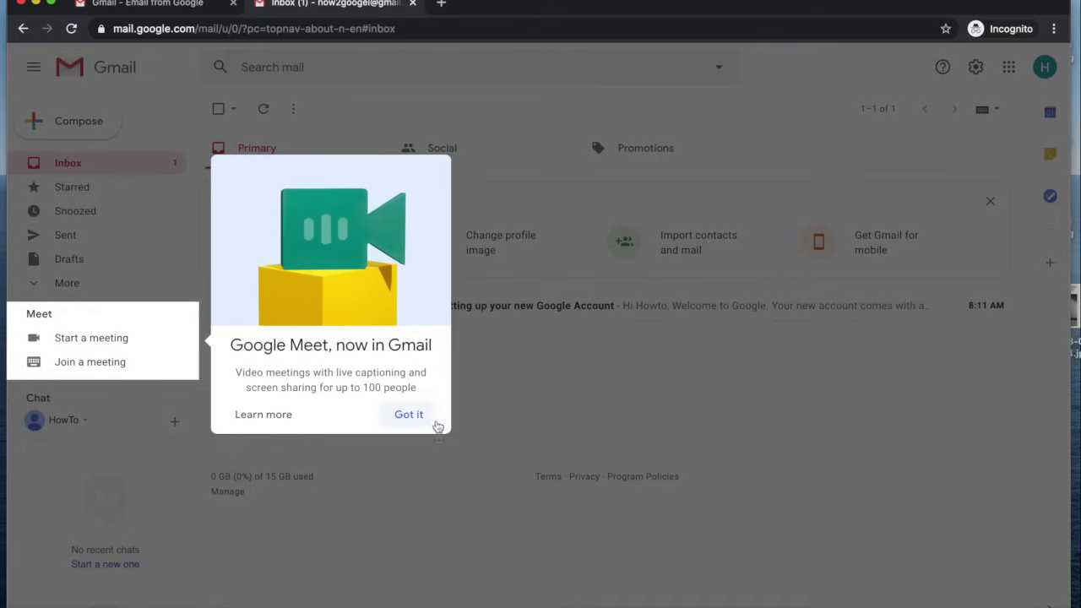
- Dismiss the Google Meet introduction card with Got it
click(409, 415)
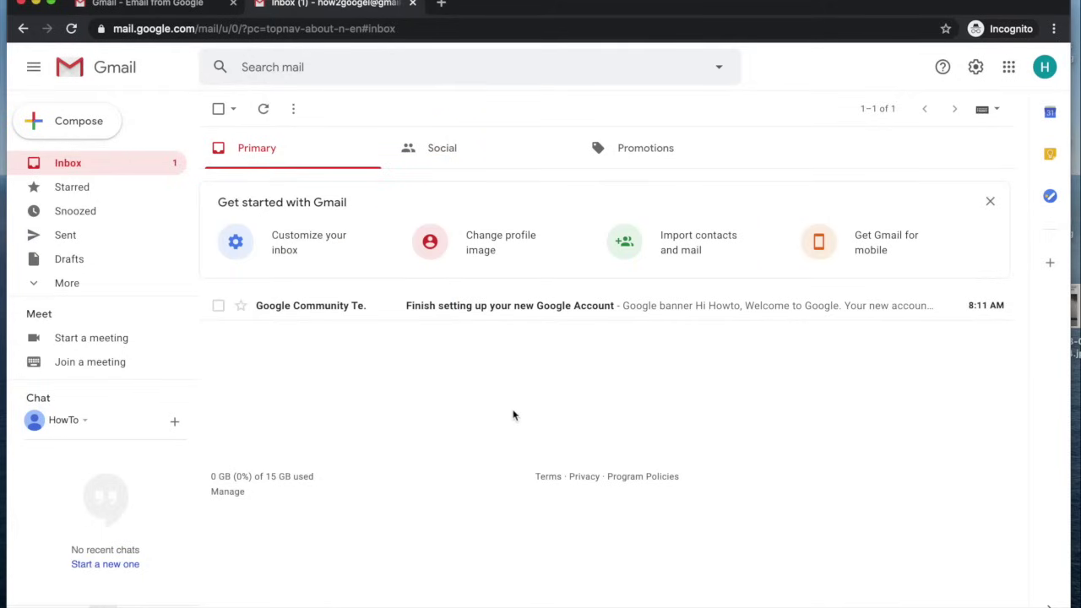